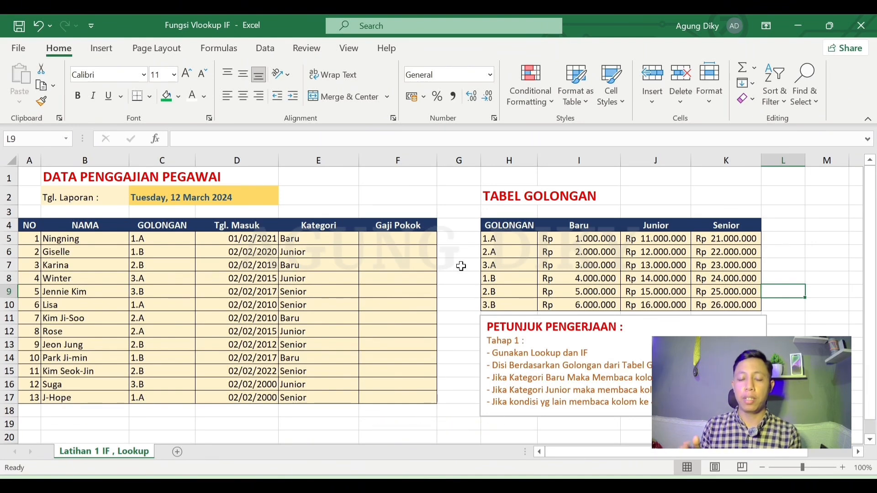
Step: Start a VLOOKUP formula in F5 with C5 as the lookup value and the absolute range $H$4:$K$10 as the table array
click(405, 239)
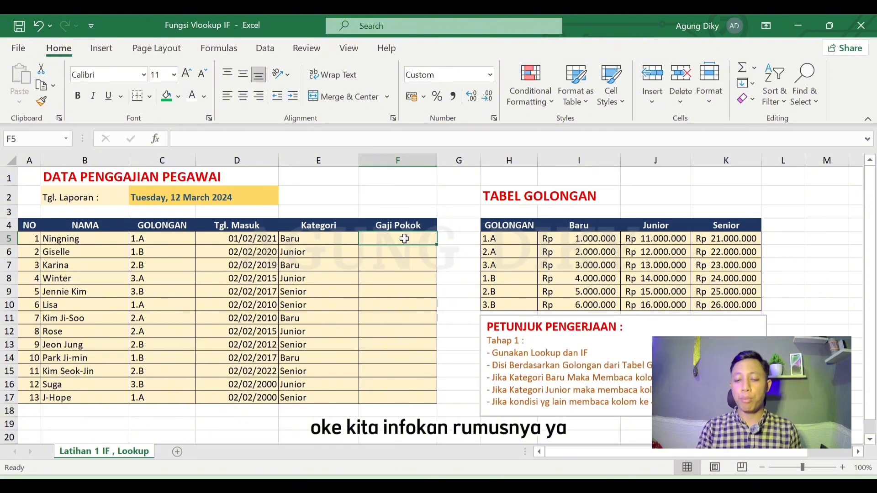
text(=vl)
key(Tab)
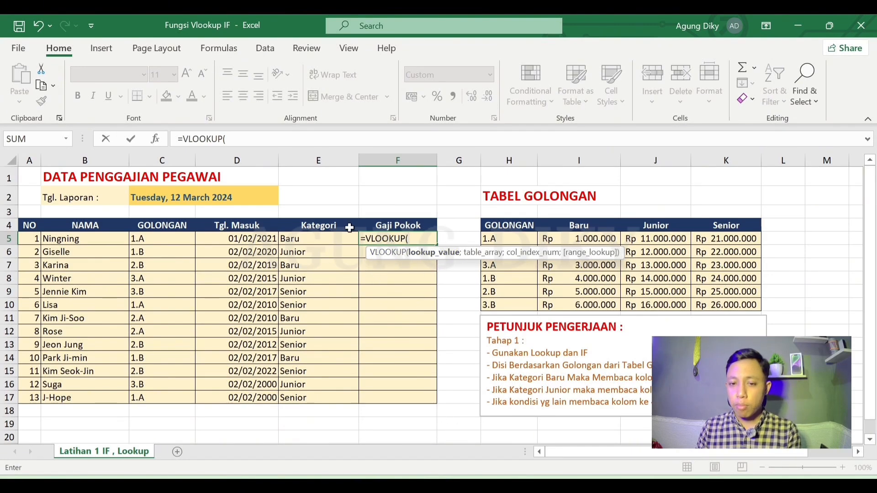
click(154, 242)
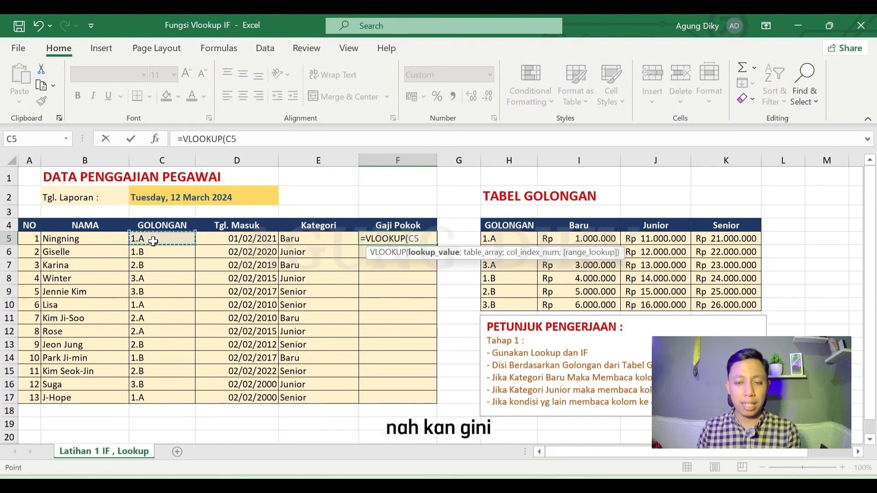
text(;)
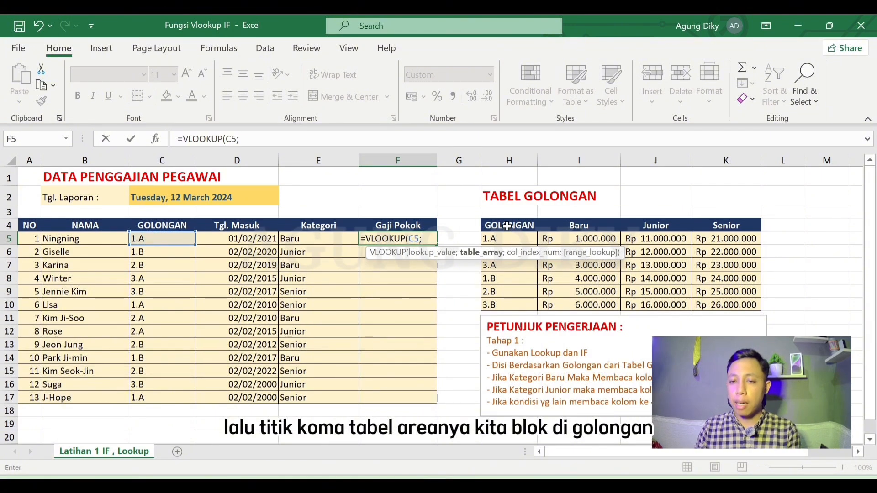
drag(505, 225, 733, 309)
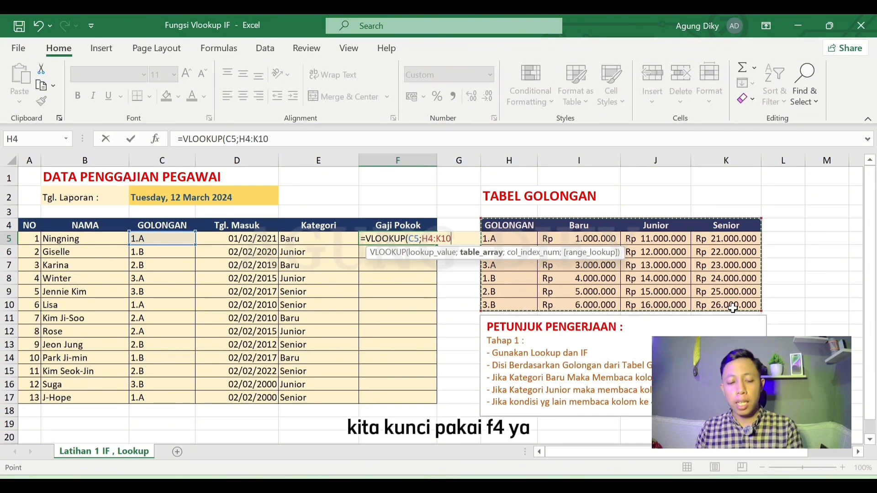
key(F4)
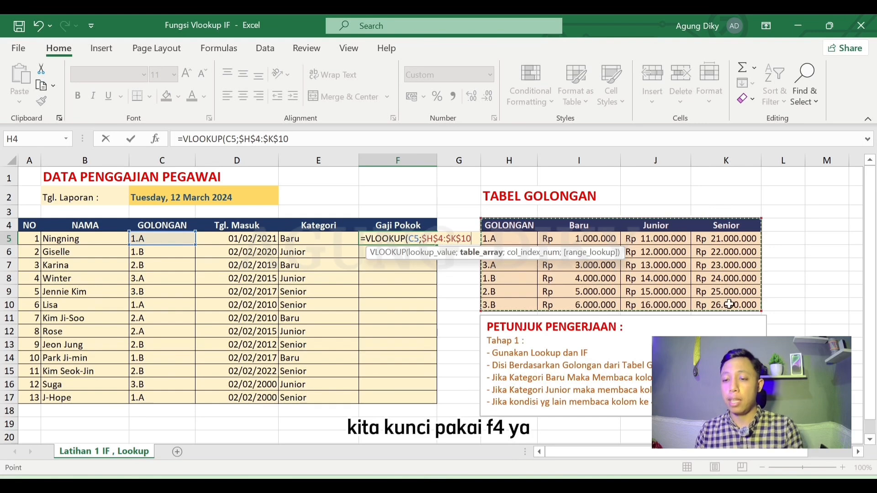
text(;)
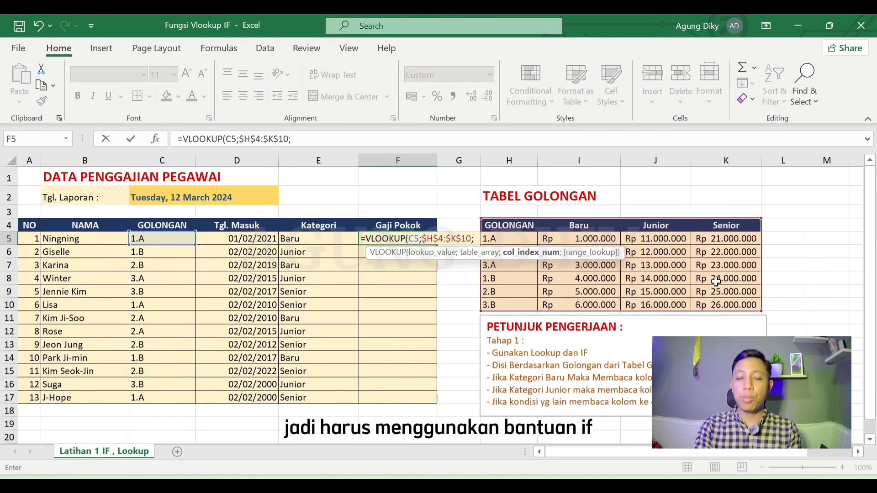
Step: Use an IF function as F5's column index argument, testing whether E5 equals "Baru" and returning column 2 if true
text(IF()
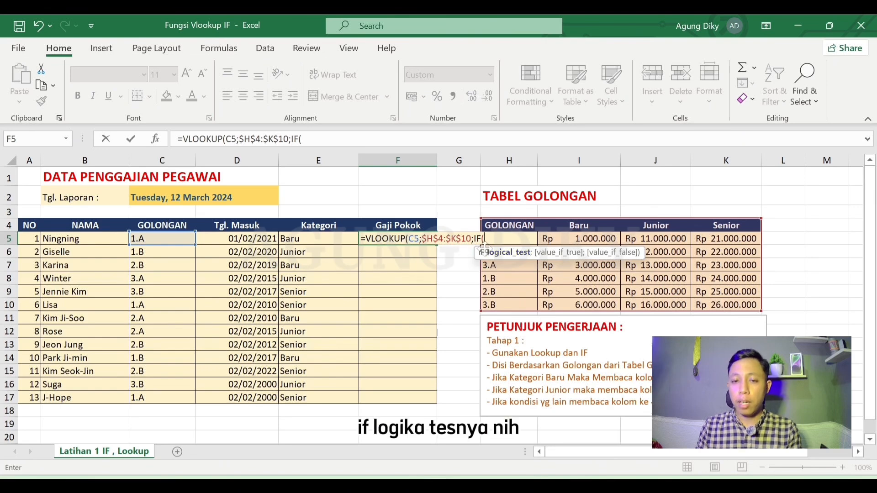
click(309, 238)
text(=)
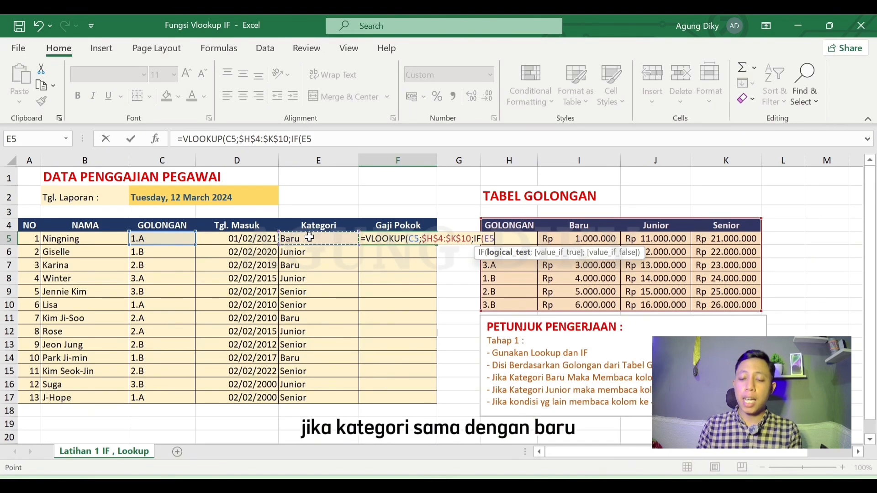
text(")
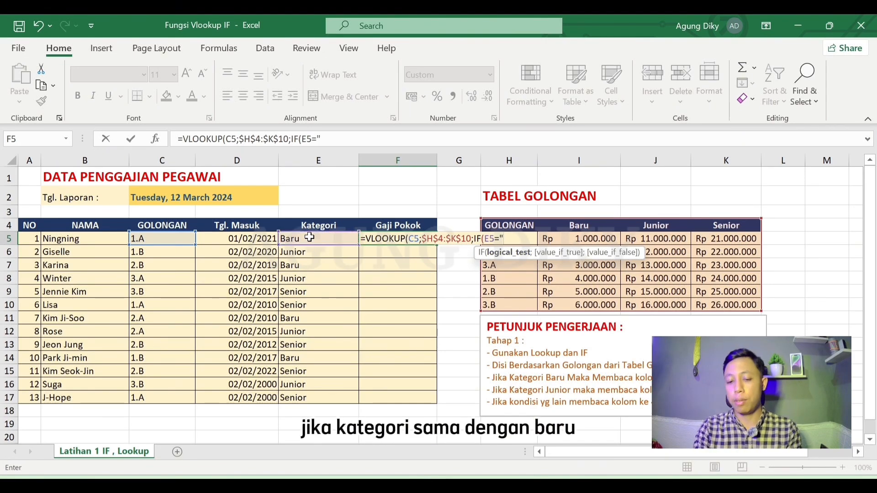
text(Baru")
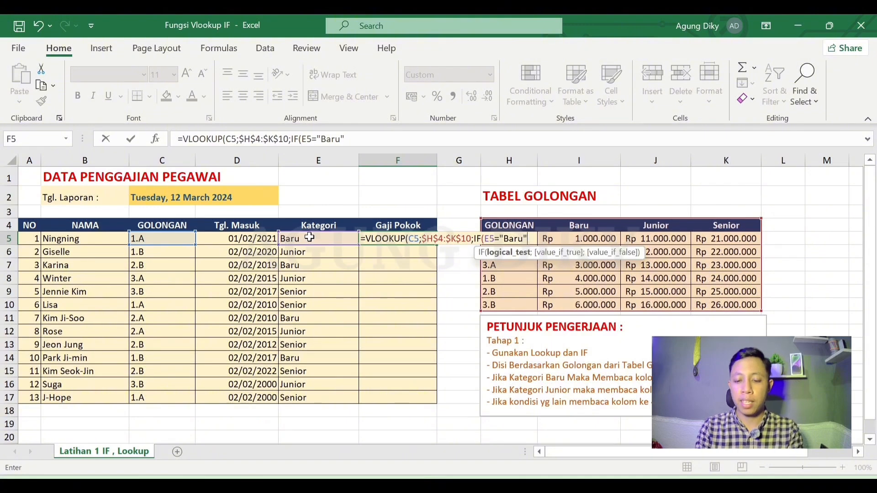
text(;)
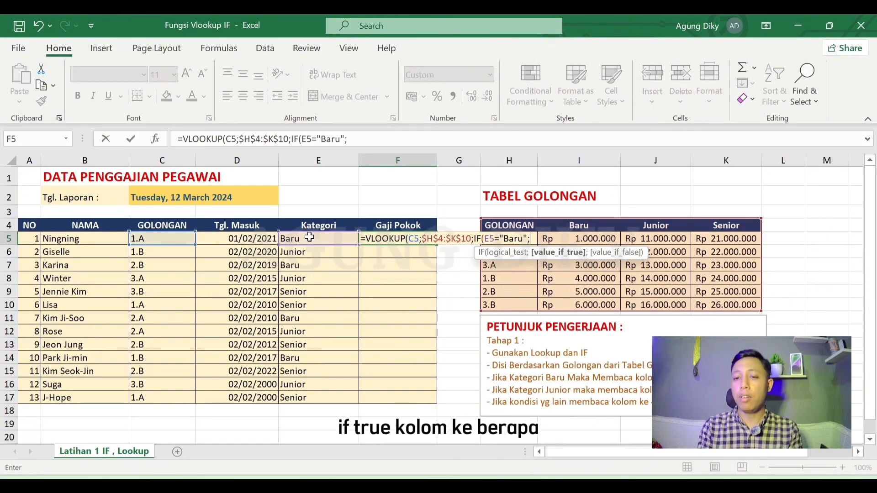
text(2)
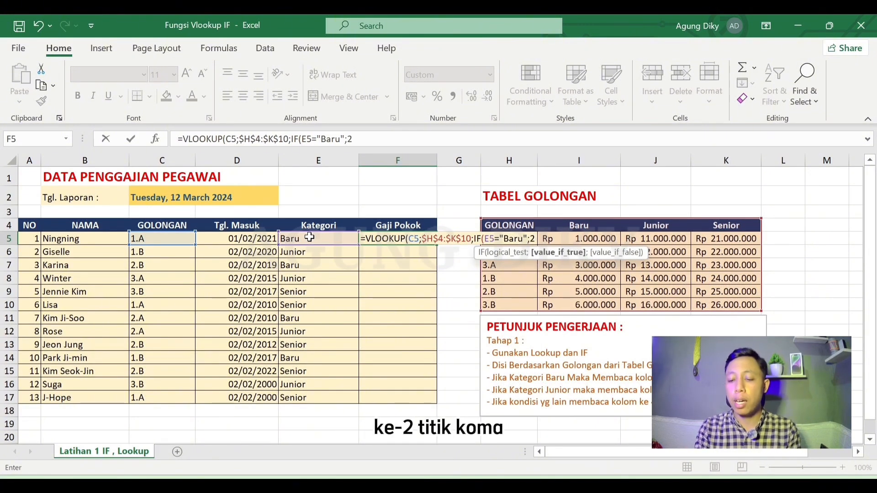
text(;)
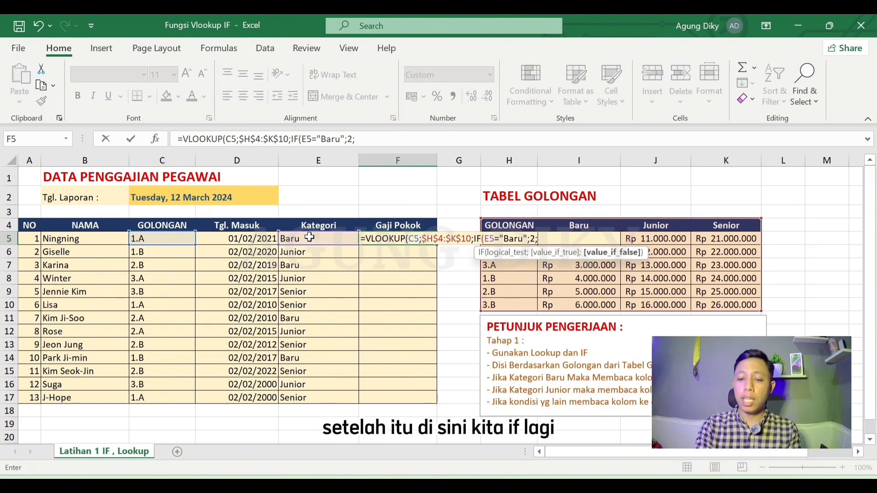
Step: Nest a second IF testing whether E5 equals "Junior", returning 3 if true and 4 otherwise, and close both IF functions
text(IF()
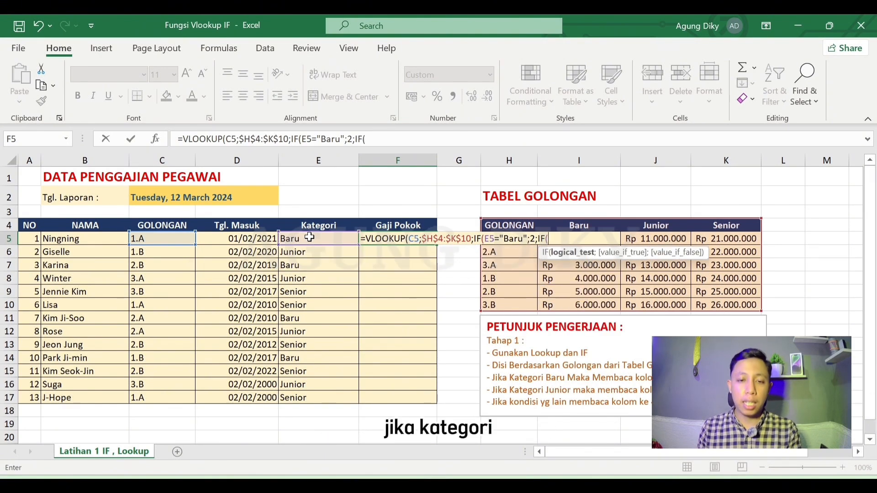
click(310, 238)
text(=)
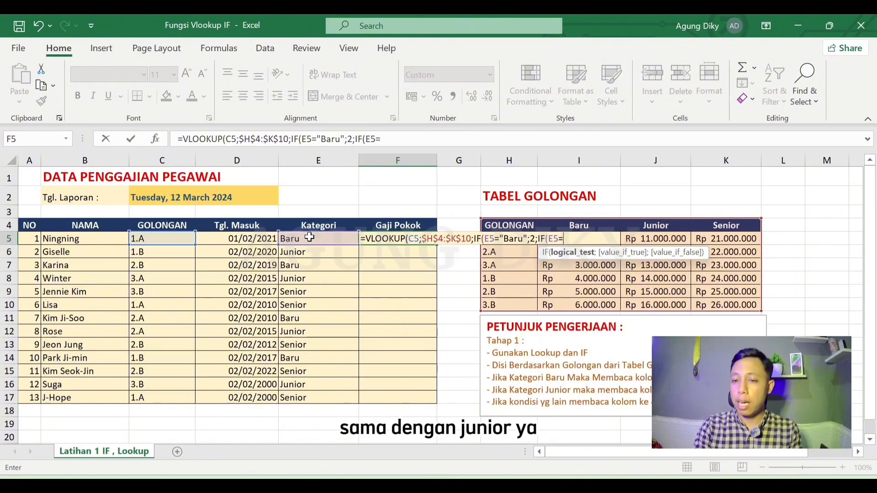
text("Jun)
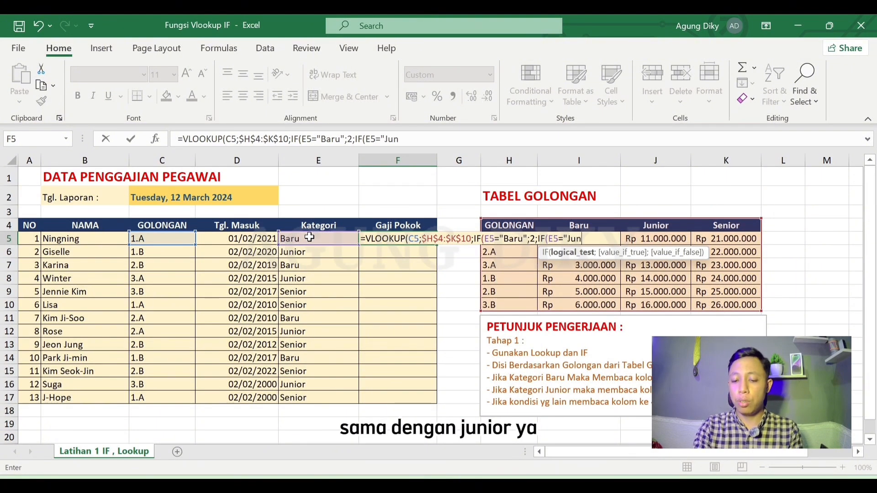
text(ior")
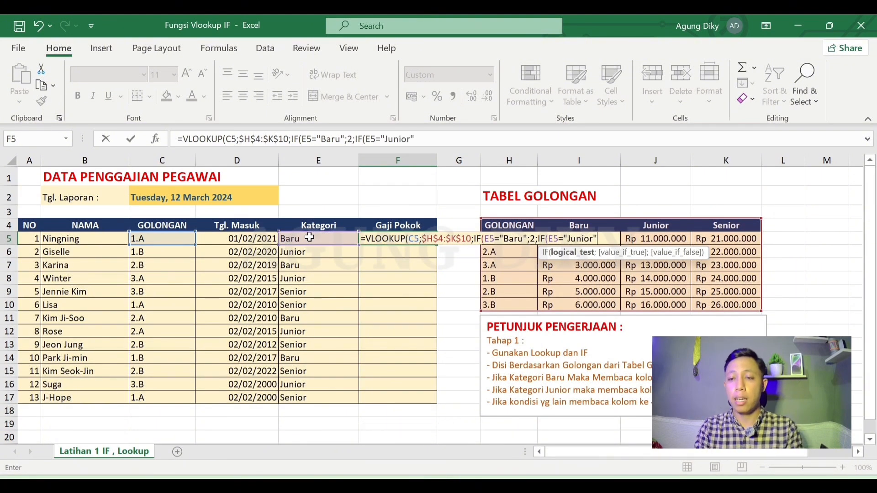
text(;)
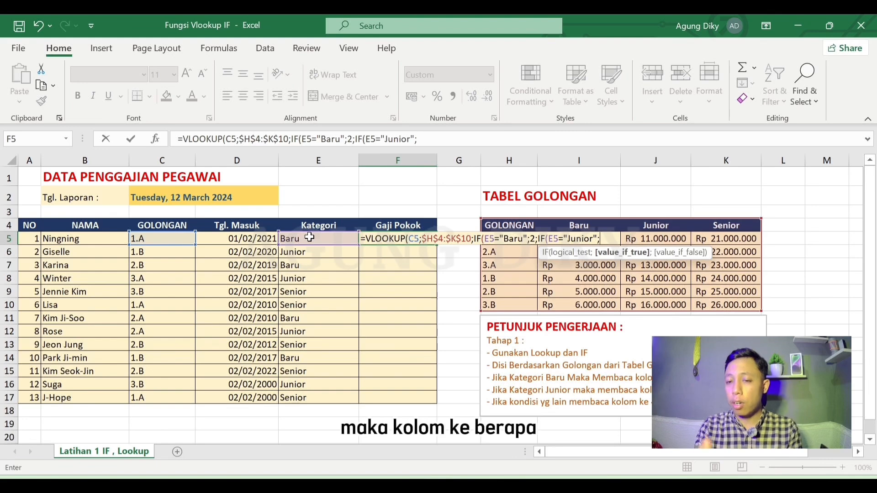
text(3)
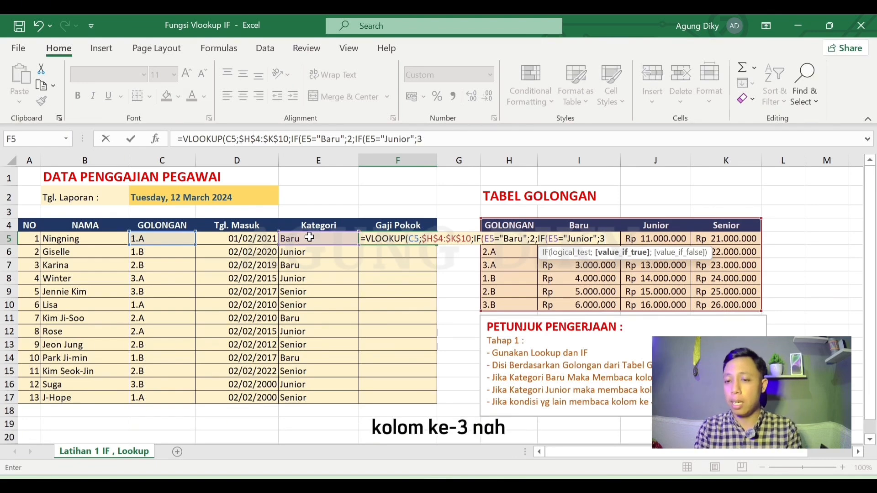
text(;4)
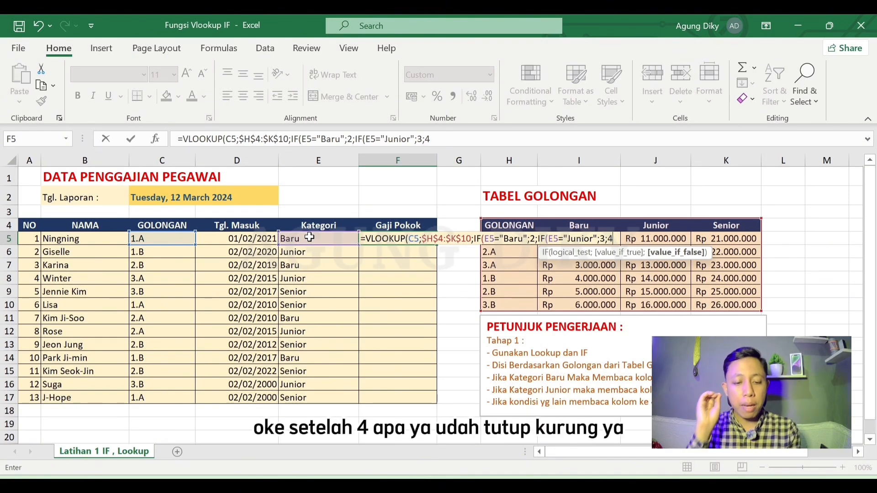
text())
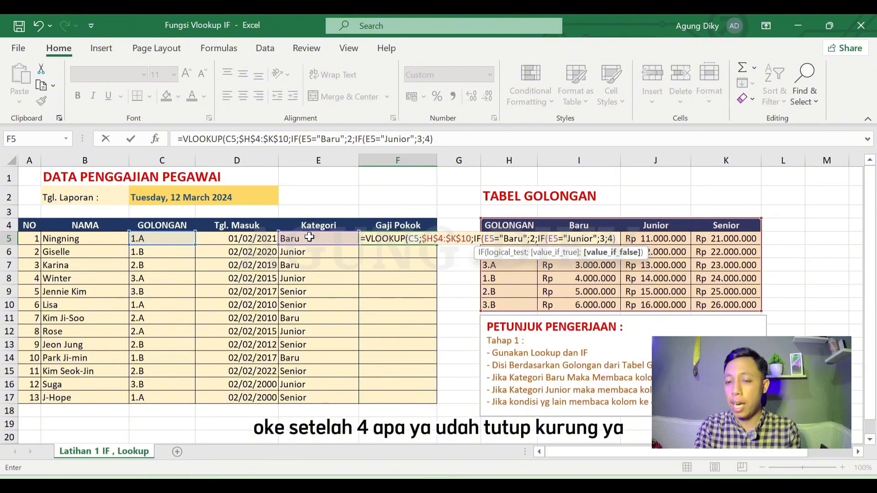
text(;)
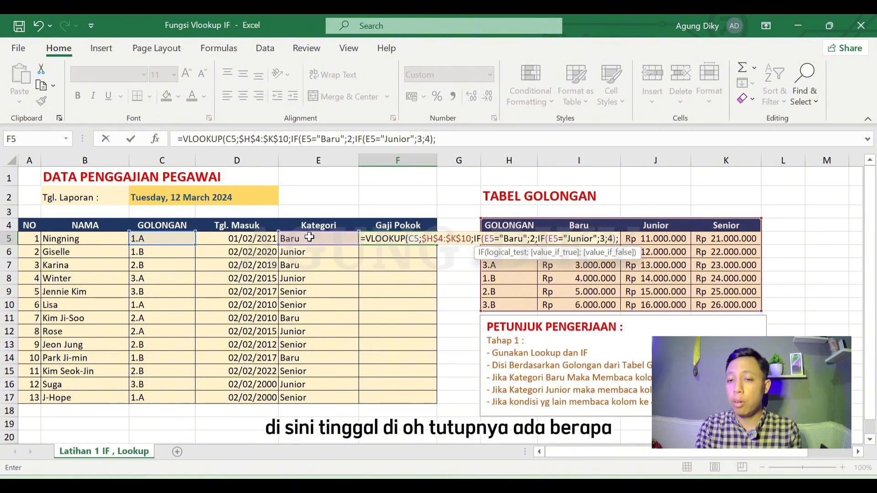
key(BackSpace)
text())
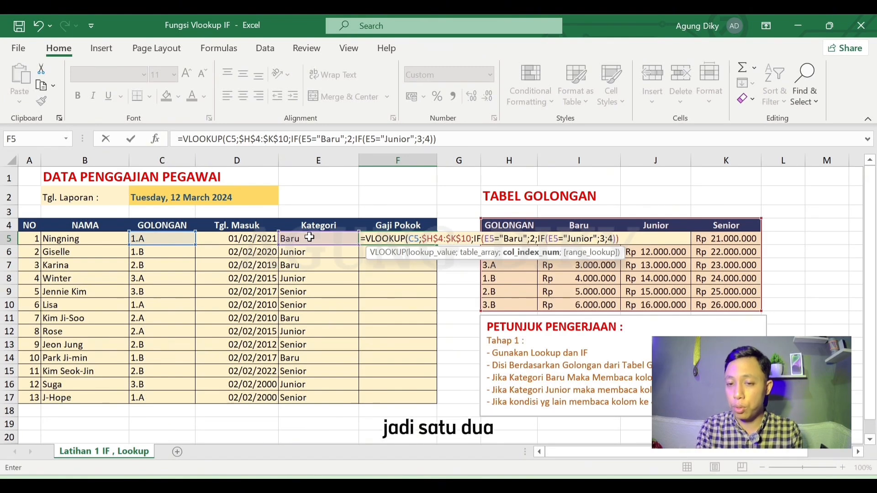
Step: Set the VLOOKUP range_lookup argument to FALSE for an exact match and commit the formula in F5
text(;)
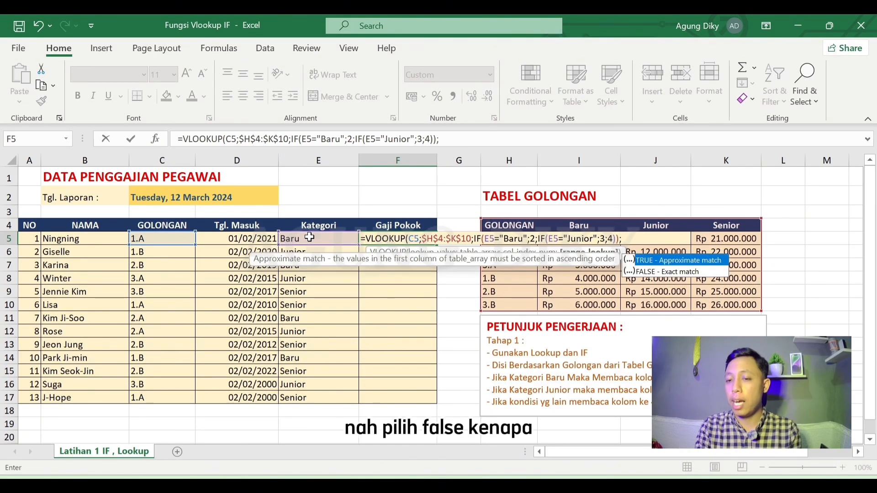
key(Down)
key(Tab)
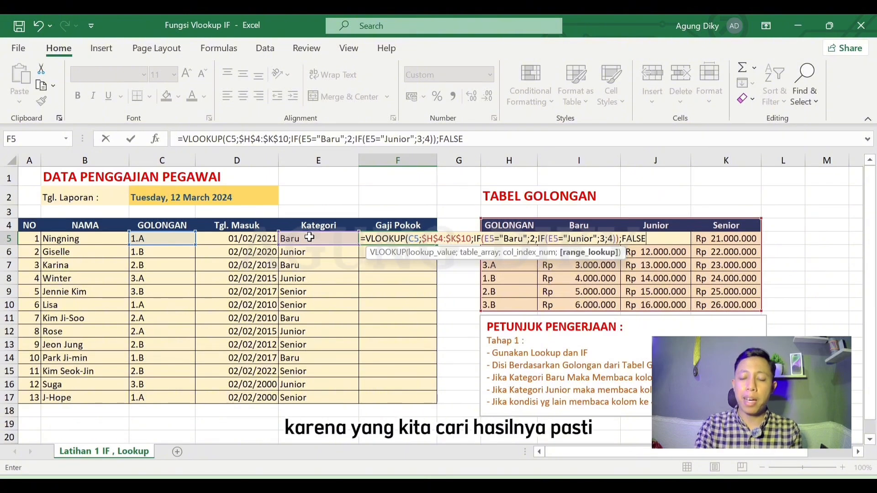
text())
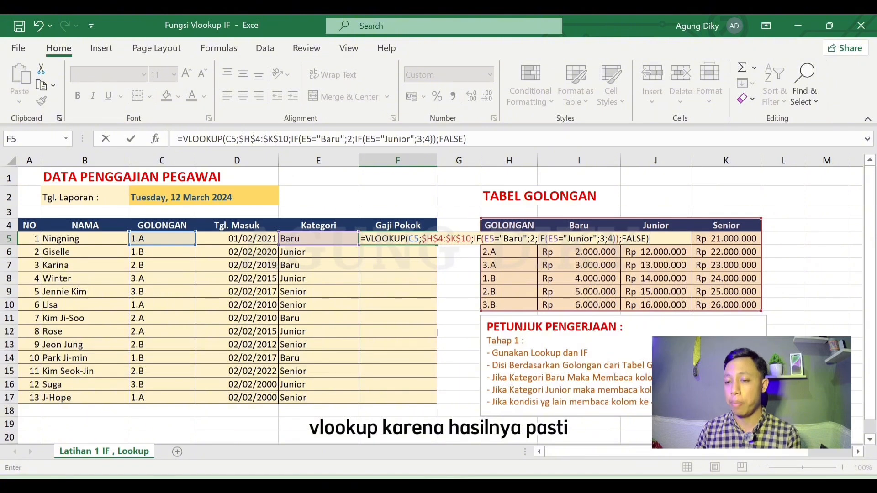
key(Return)
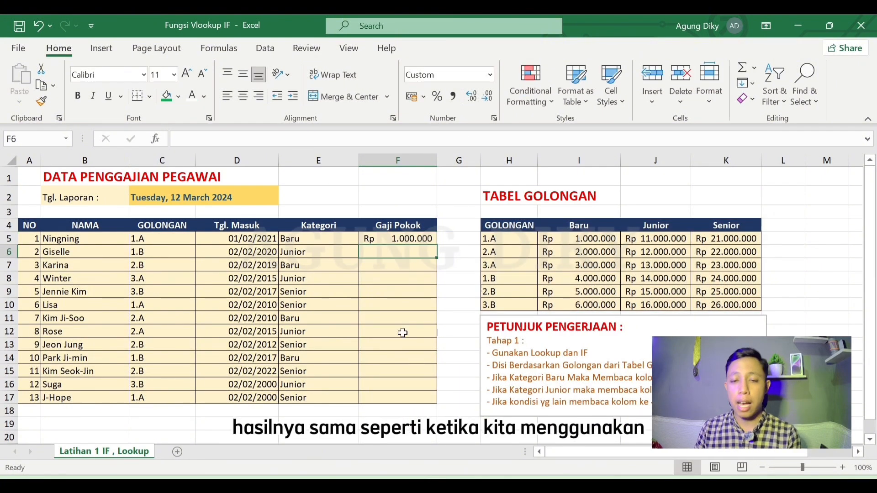
Step: Fill the Gaji Pokok formula from F5 down to F17 and check the copied formula in F6
click(402, 238)
drag(436, 246, 421, 402)
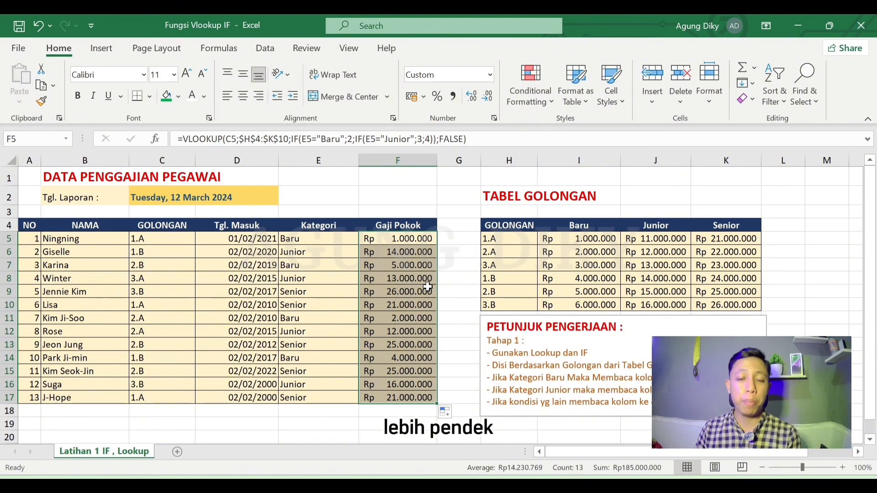
click(410, 252)
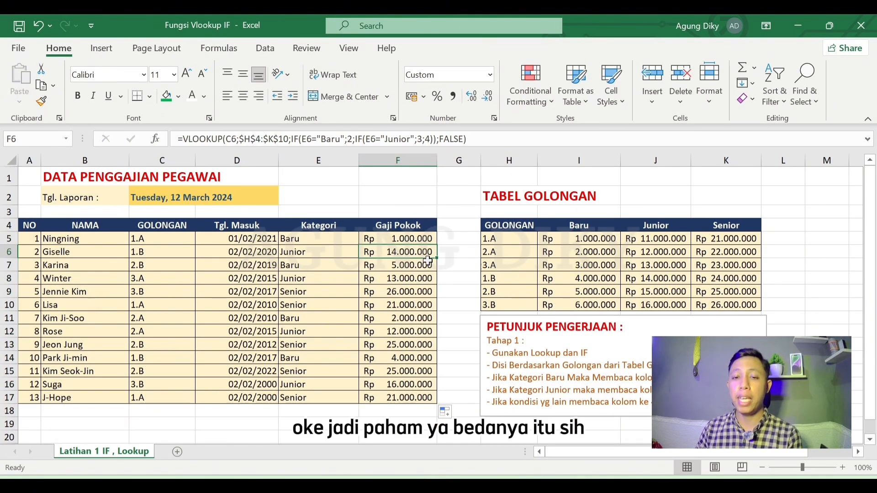
Step: Clear the filled Gaji Pokok formulas in F6:F17, keeping only the one in F5
drag(411, 252, 375, 397)
key(BackSpace)
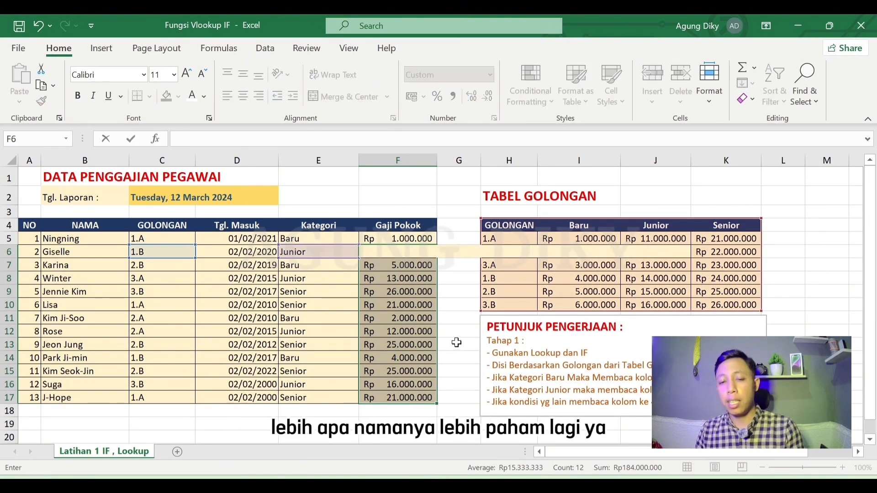
click(456, 344)
drag(404, 255, 402, 399)
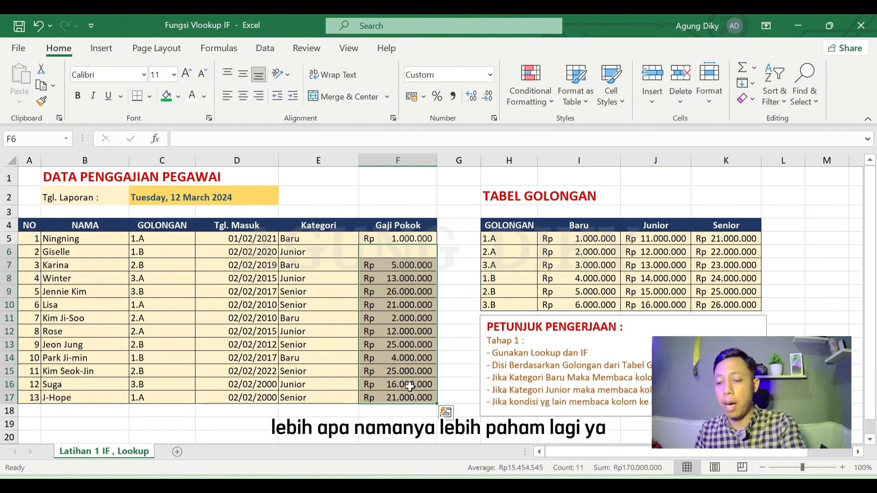
key(Delete)
click(457, 332)
Step: Start a VLOOKUP in F6 with C6 as the lookup value and the absolute range $H$4:$K$10 as the table array
click(420, 255)
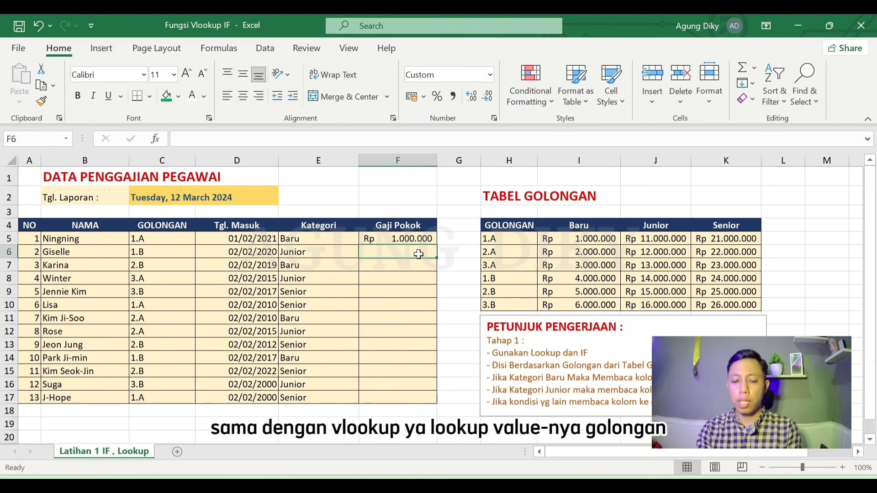
text(=vl)
key(Tab)
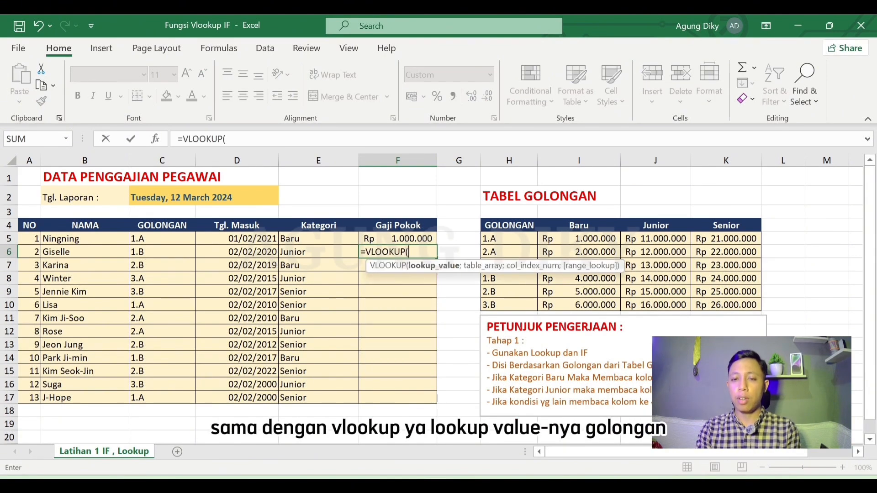
click(151, 253)
text(;)
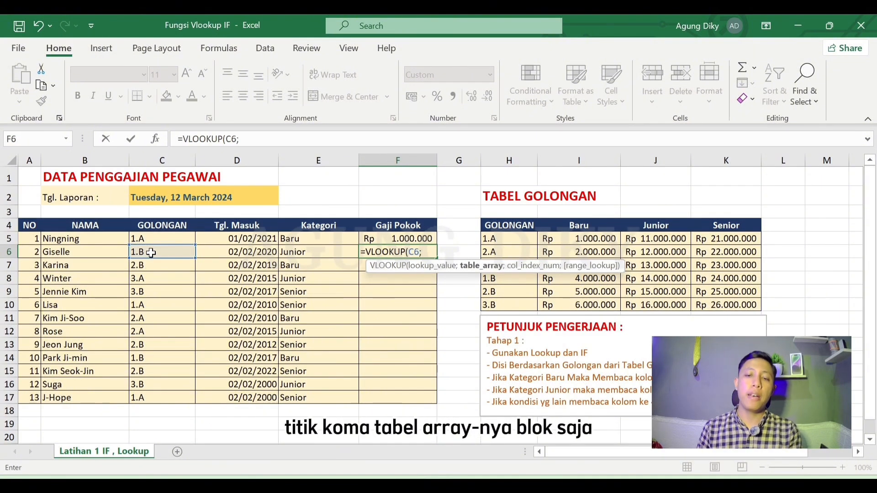
drag(495, 225, 731, 305)
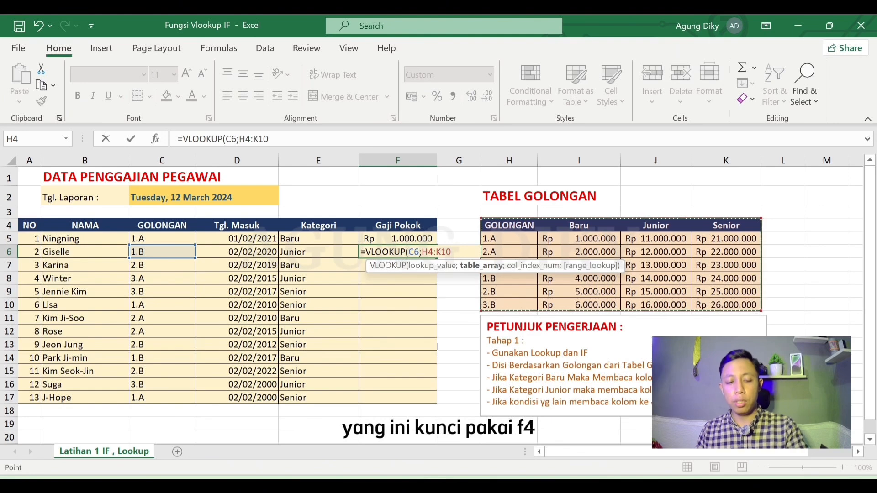
key(F4)
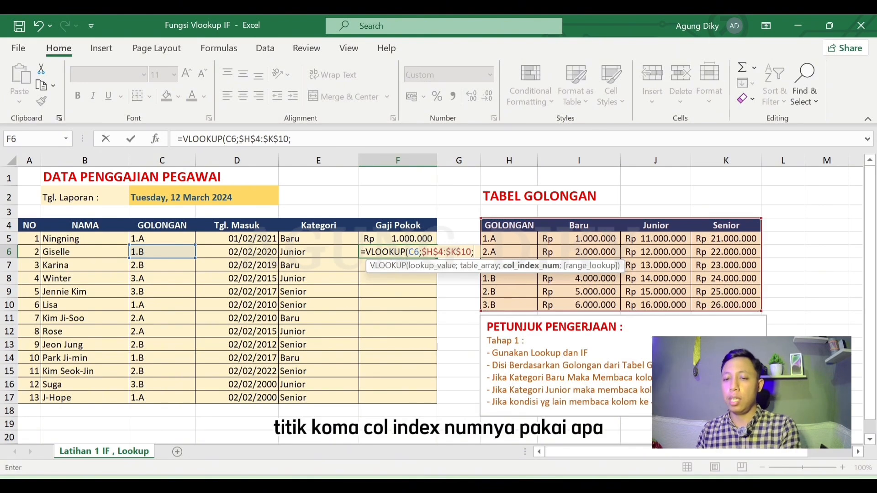
text(;)
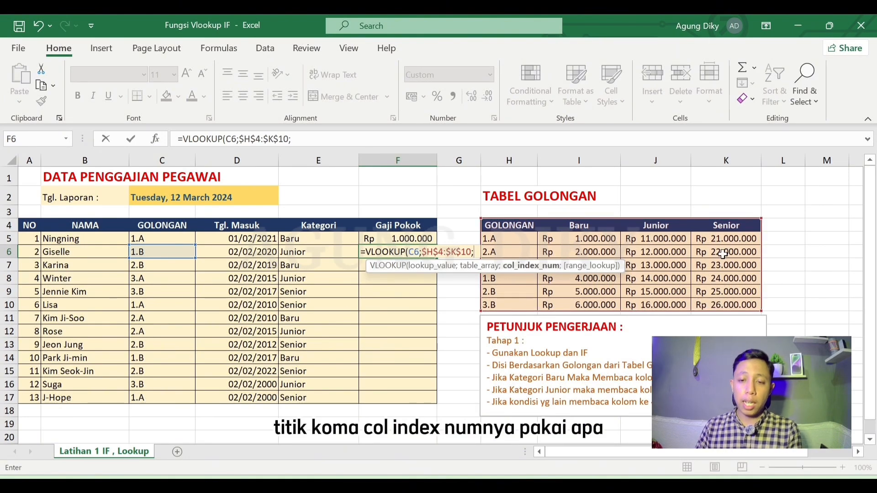
Step: Use an IF as the column index, returning 2 when E6 equals "Baru", and open a nested IF for the false case
text(IF()
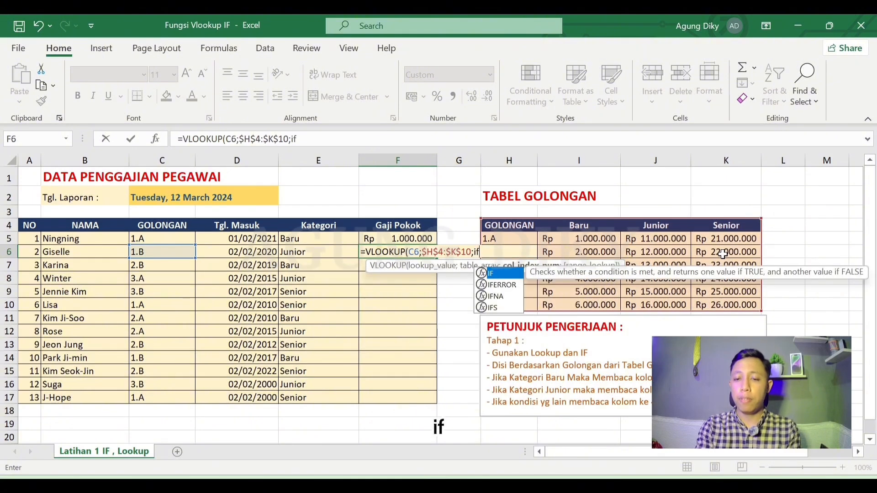
click(317, 248)
text(=)
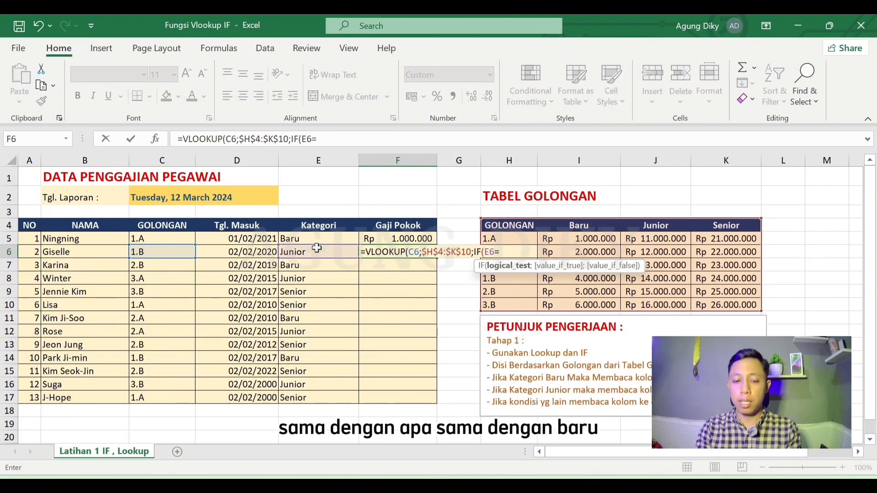
text("Bar)
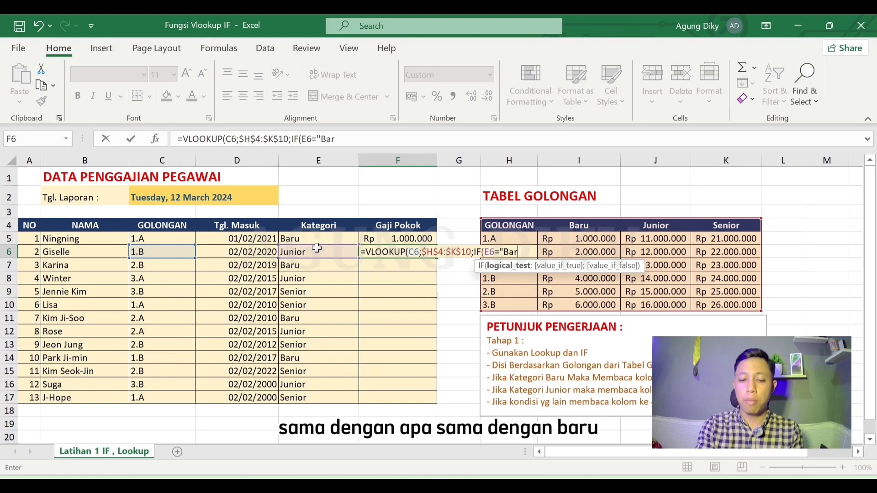
text(u";)
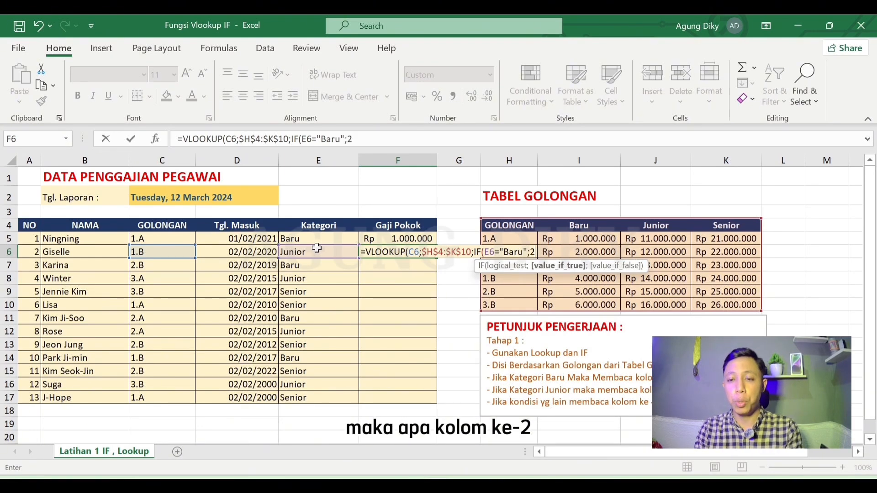
text(2;IF()
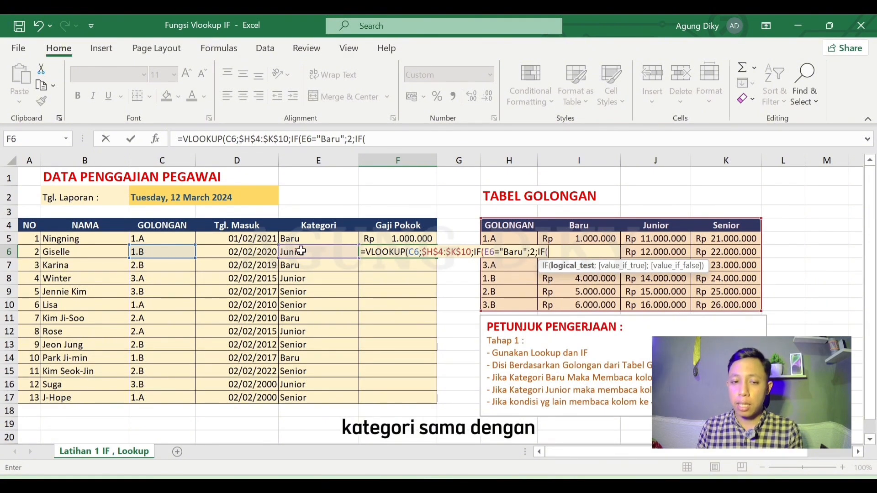
Step: Make the nested IF test whether E6 equals "Junior", returning 3 if true and 4 otherwise, and close both IF functions
click(304, 252)
text(=)
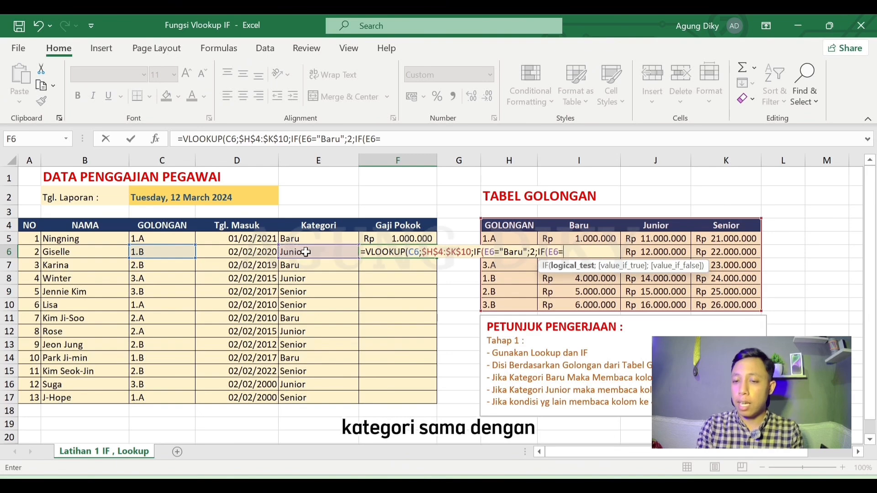
text(")
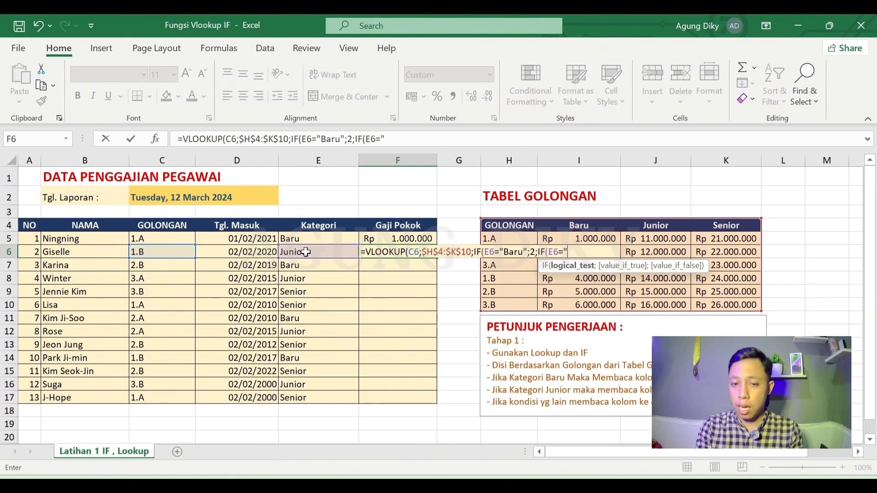
text(Junior)
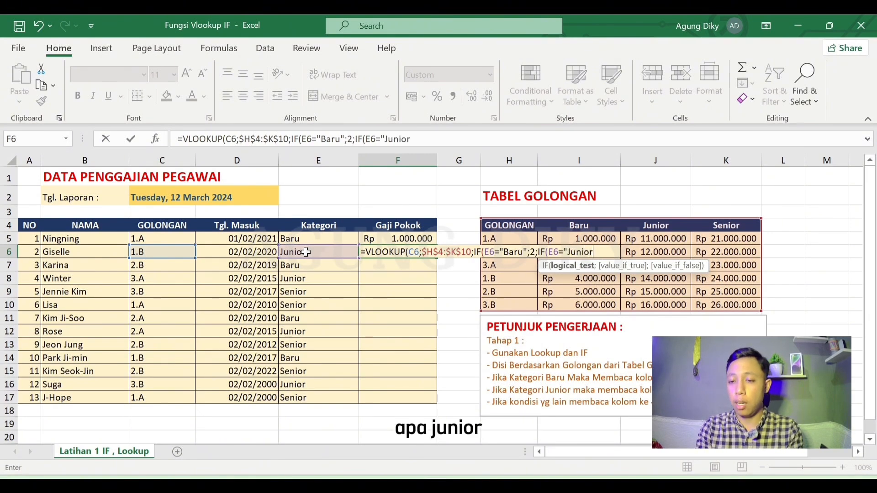
text(";)
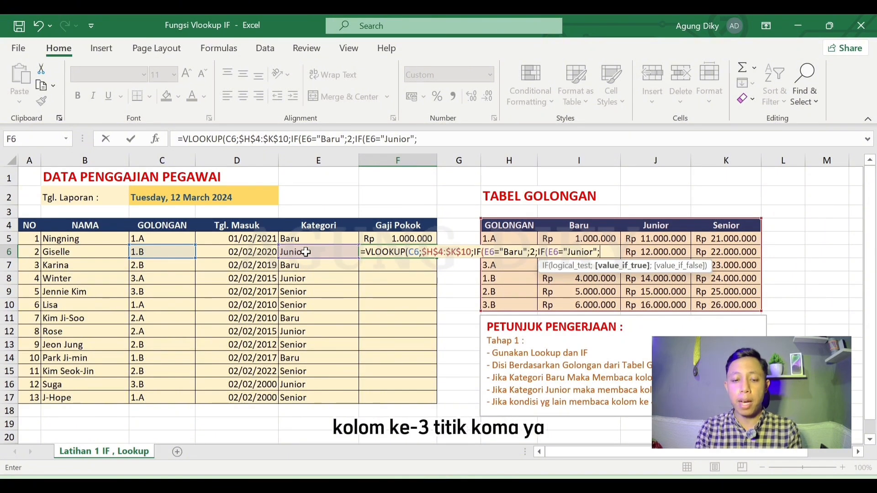
text(3;)
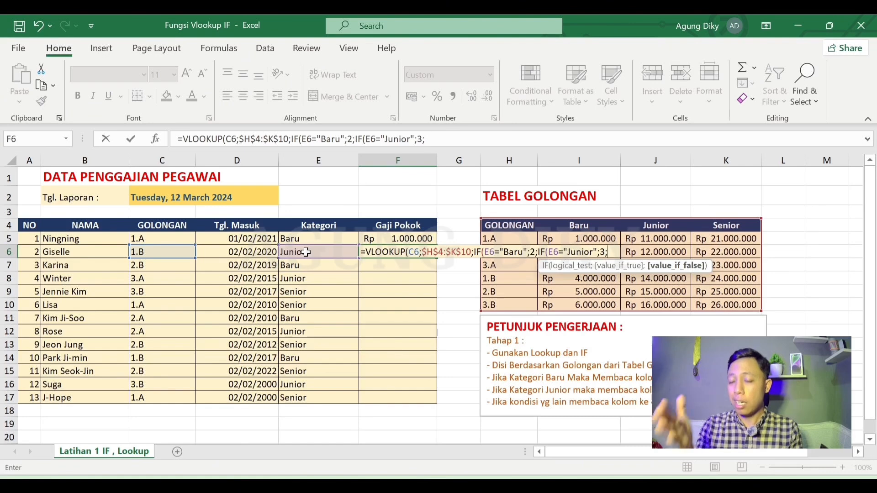
text(4)
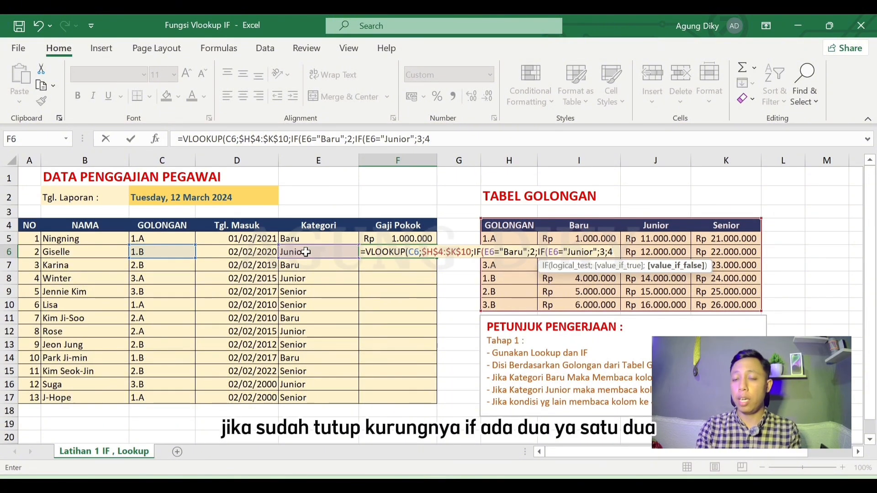
text());)
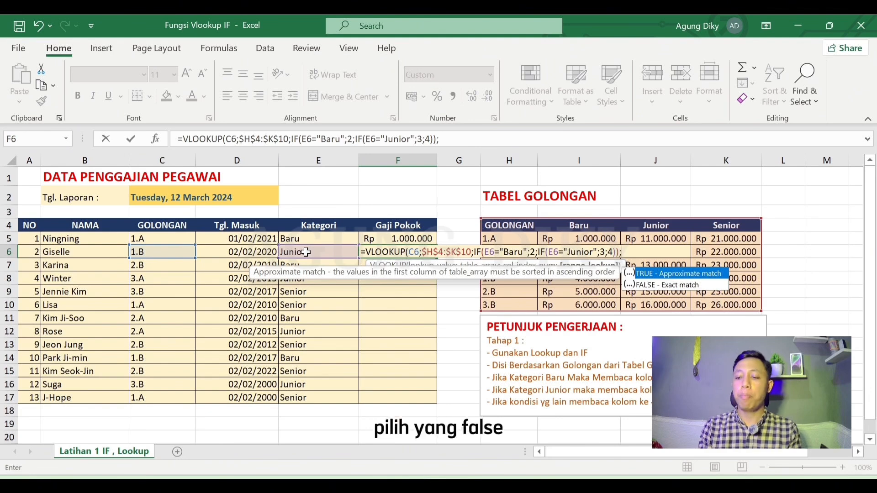
Step: Set the VLOOKUP range_lookup argument in F6 to FALSE for an exact match and close the function
key(Down)
key(Tab)
text())
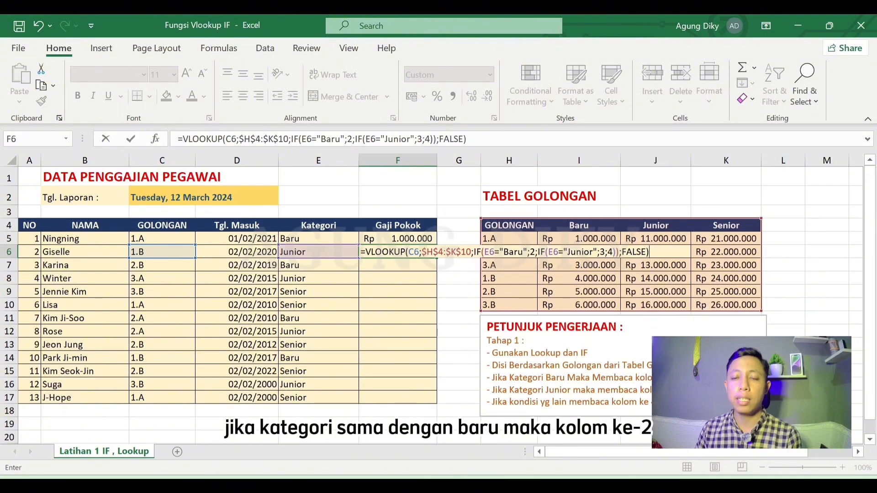
Step: Review the IF return values and the range_lookup argument in the F6 formula and commit it
click(532, 252)
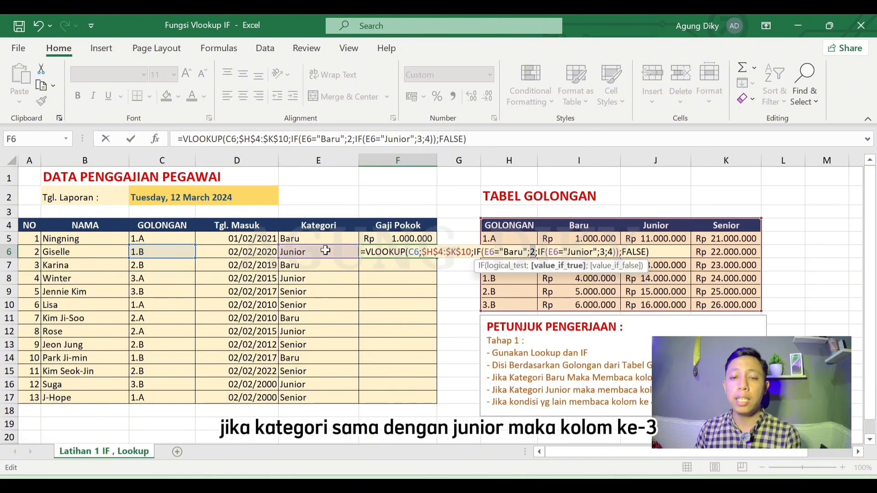
click(603, 252)
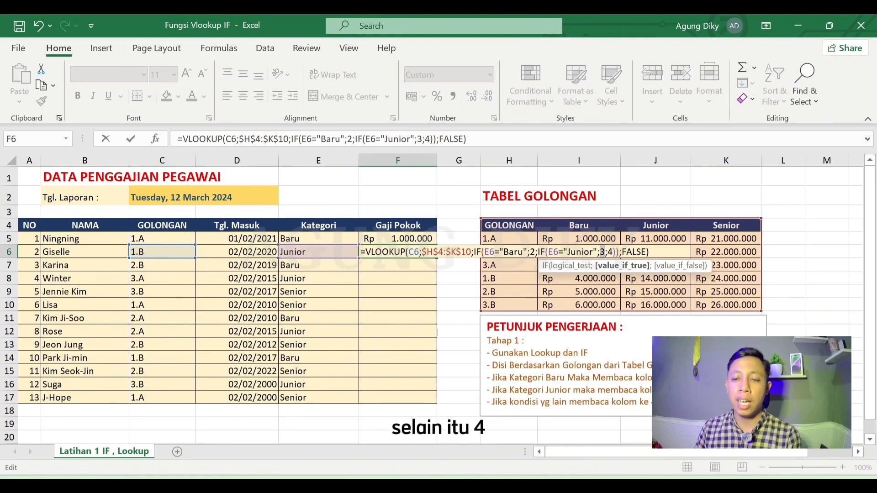
click(612, 251)
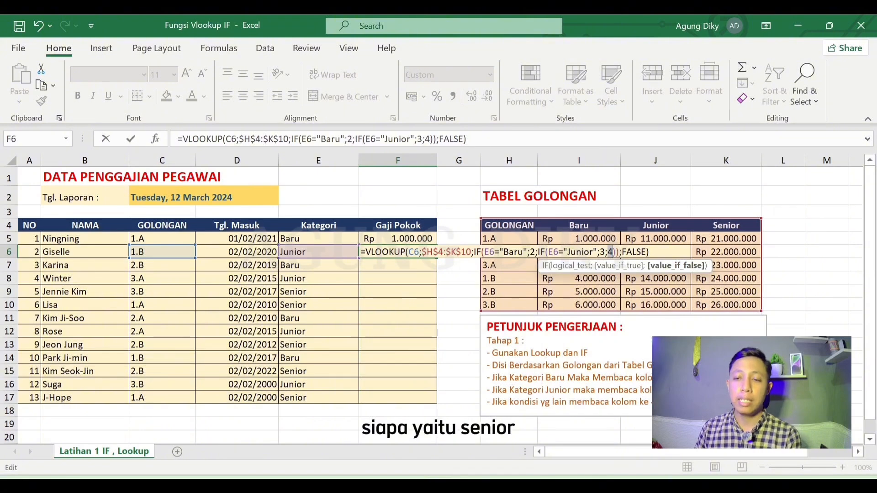
drag(622, 252, 641, 252)
click(649, 252)
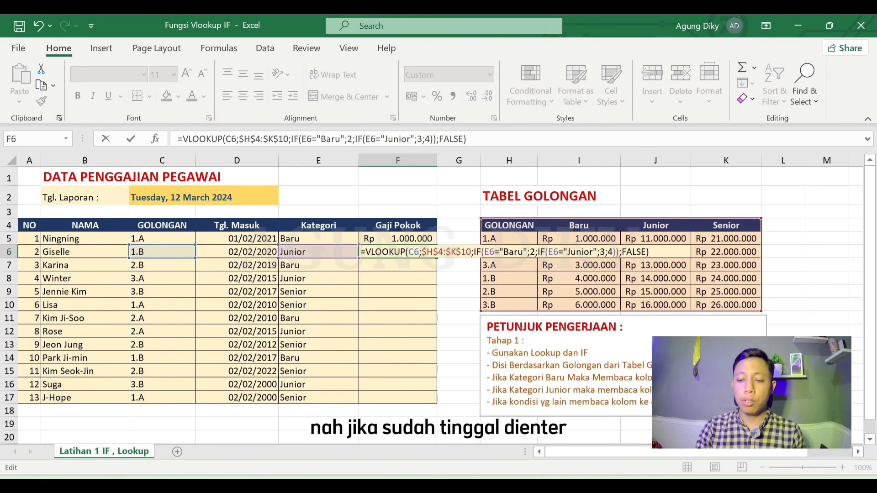
key(Return)
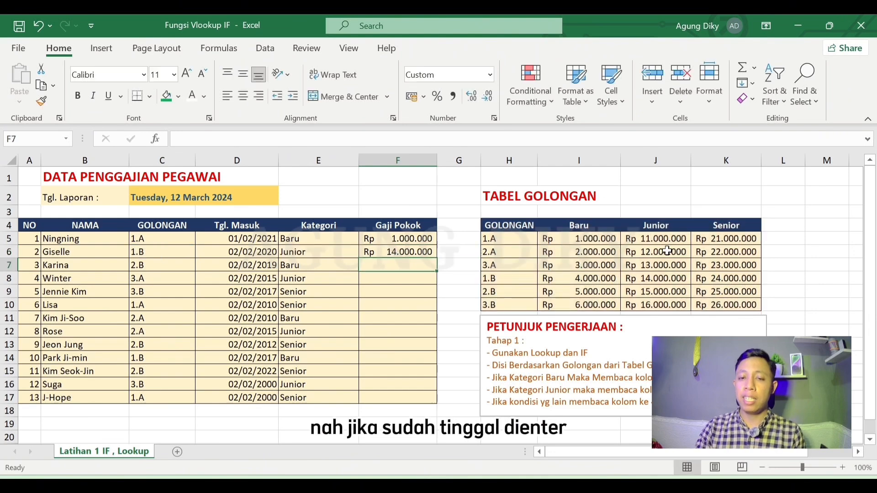
Step: Fill the Gaji Pokok formula from F6 down to F17
click(425, 249)
drag(436, 258, 407, 397)
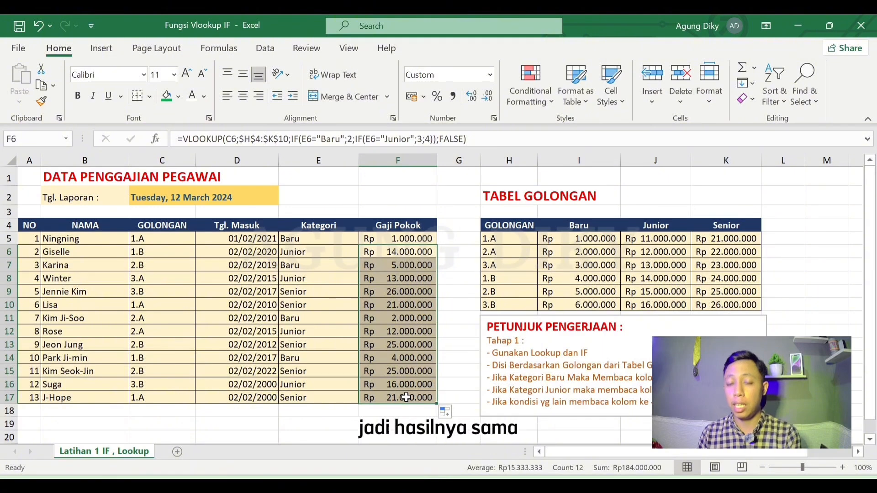
click(450, 235)
drag(450, 235, 456, 411)
click(436, 424)
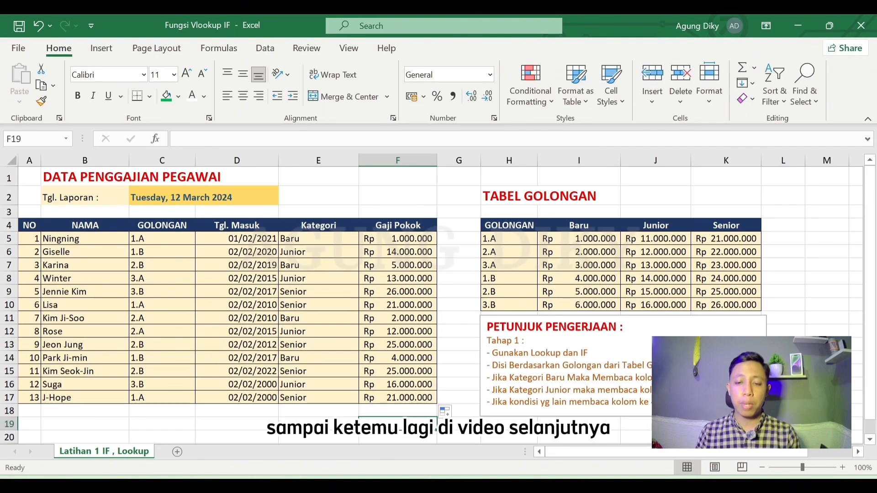
mouse_move(588, 486)
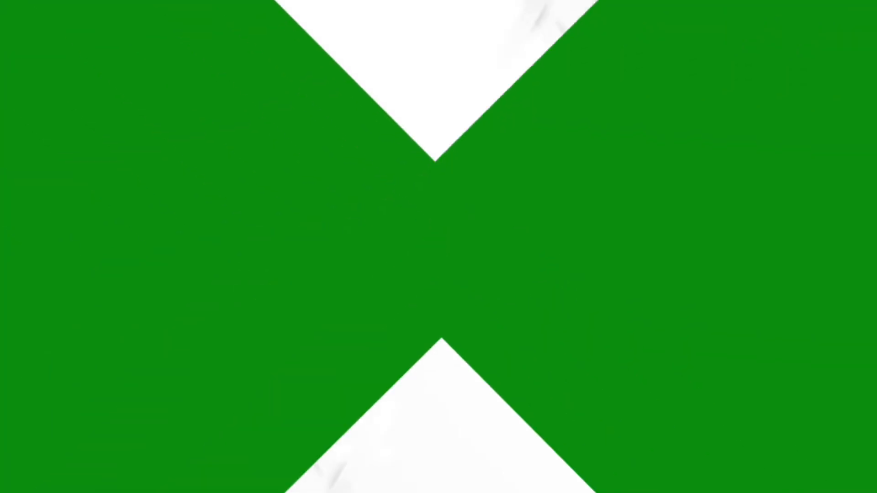